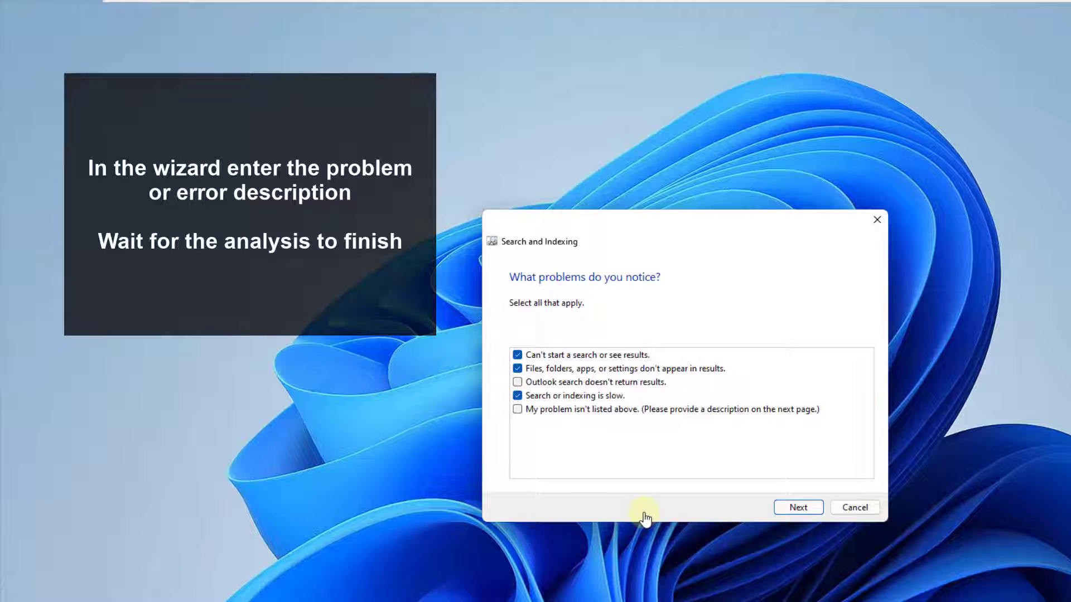
Step: Complete the Search and Indexing troubleshooter with slow search or indexing among the selected problems and a brief problem description, and close it
key(space)
key(Return)
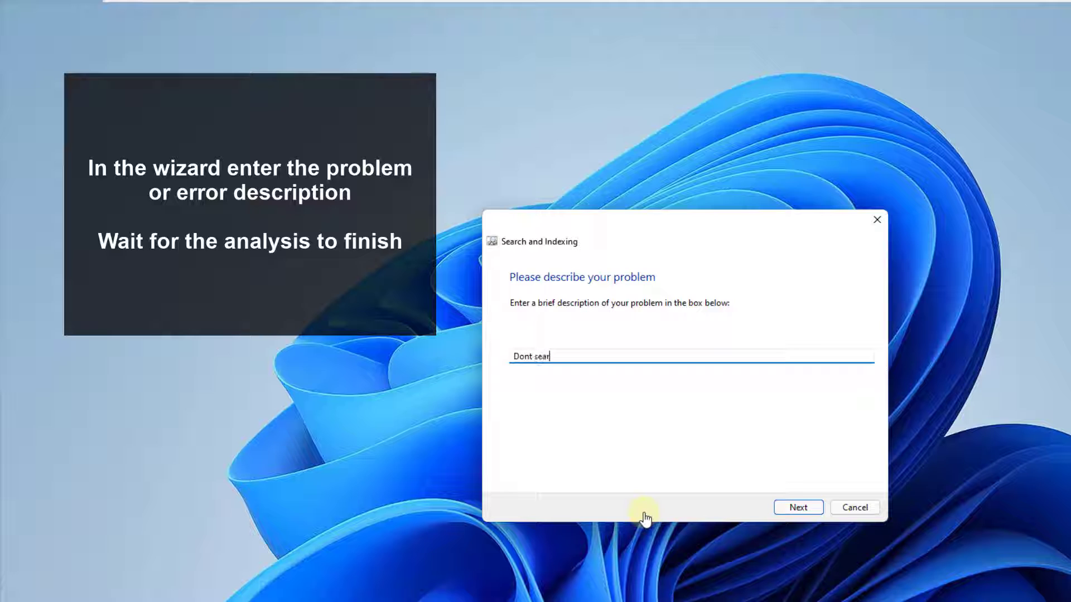
key(Return)
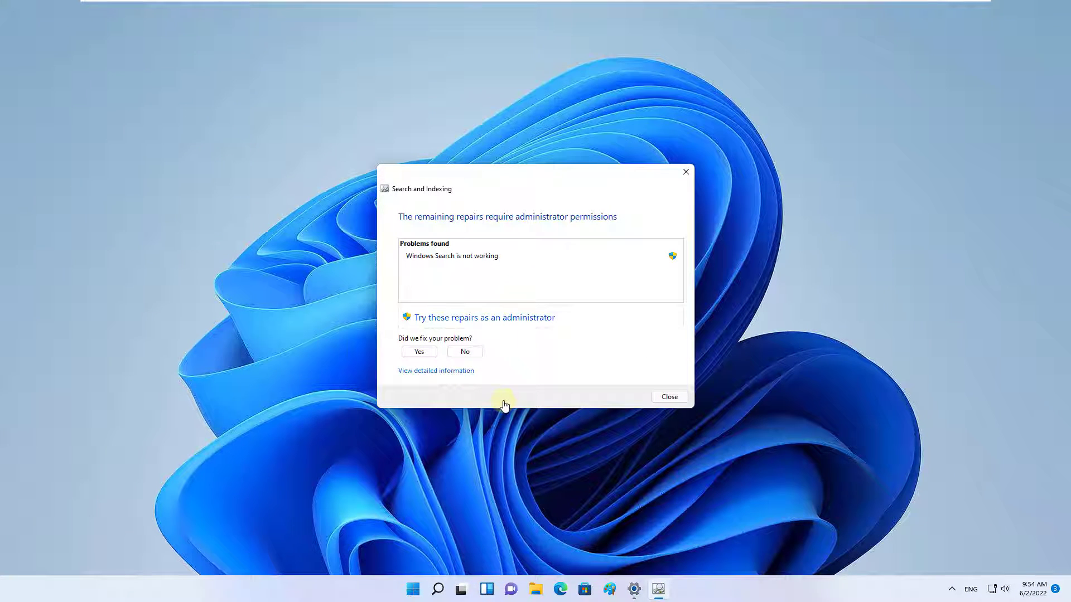
key(Return)
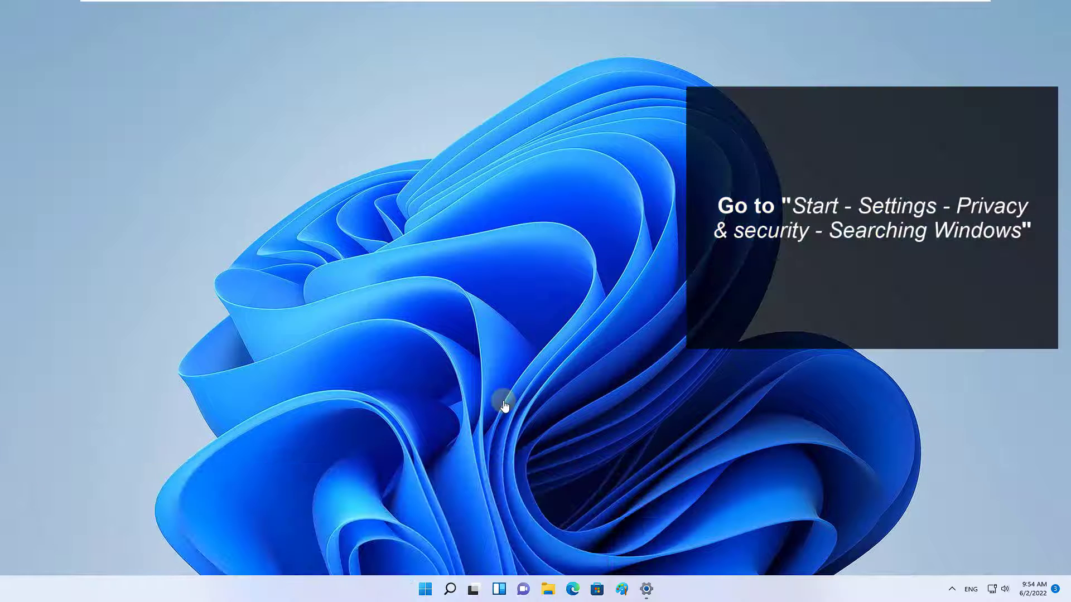
Step: Open the Searching Windows page under Privacy & security in the Windows Settings
click(425, 589)
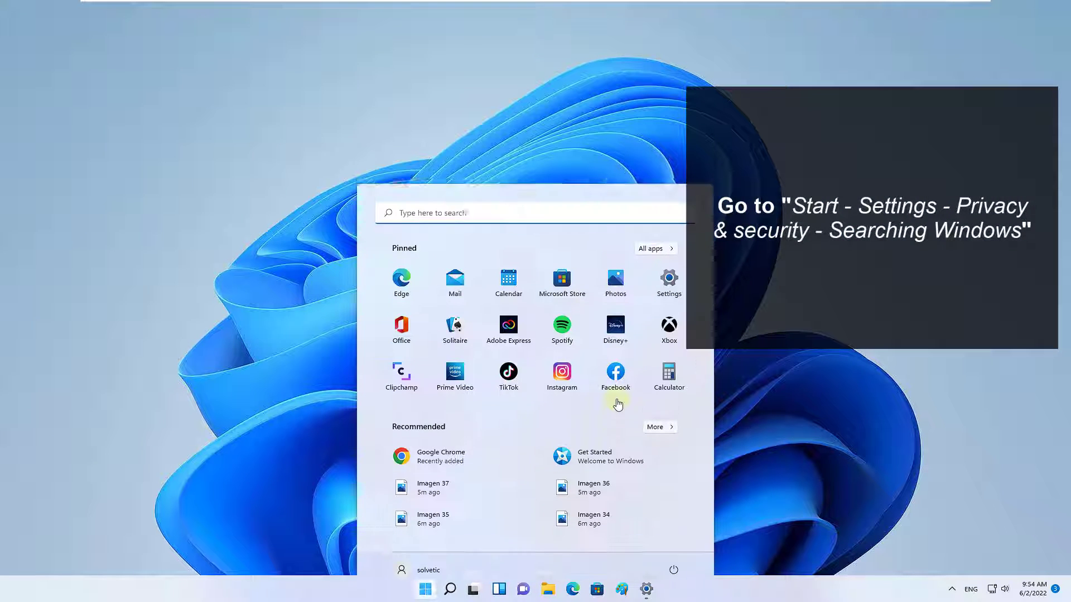
click(666, 263)
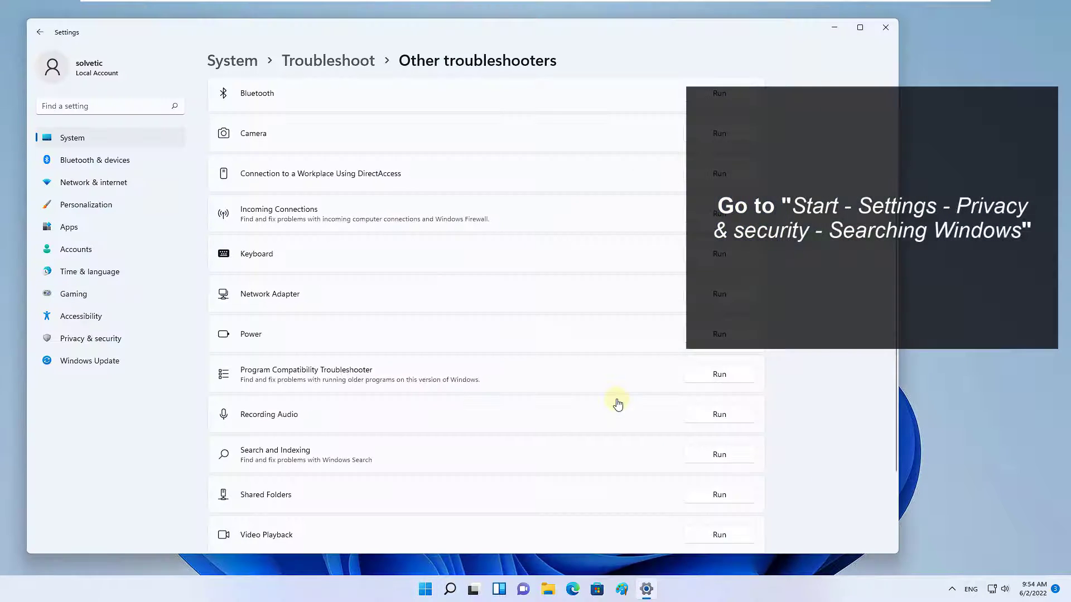
click(90, 339)
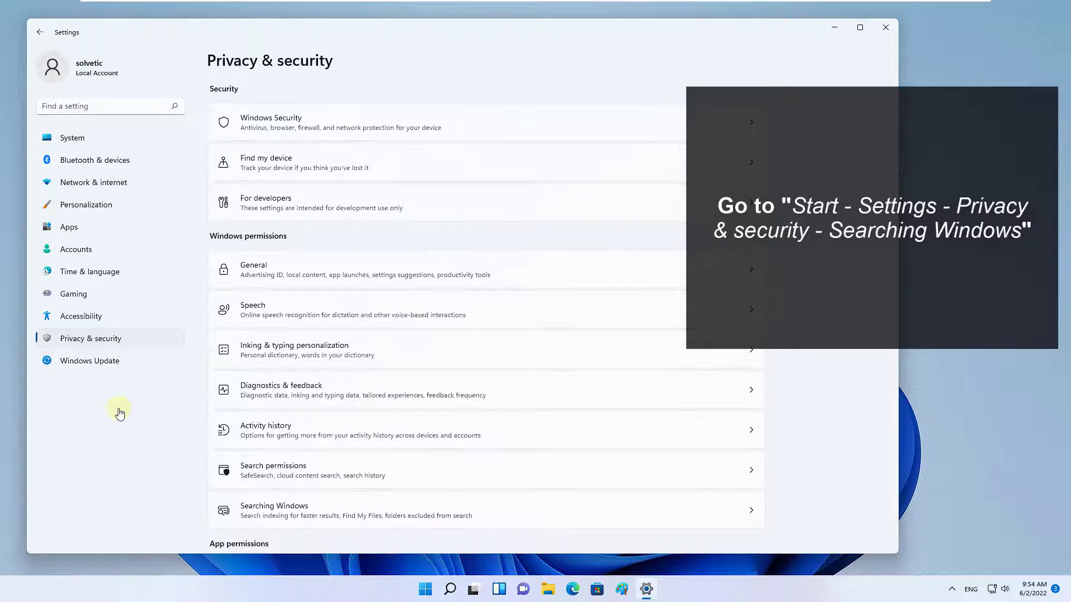
scroll(485, 335, down, 3)
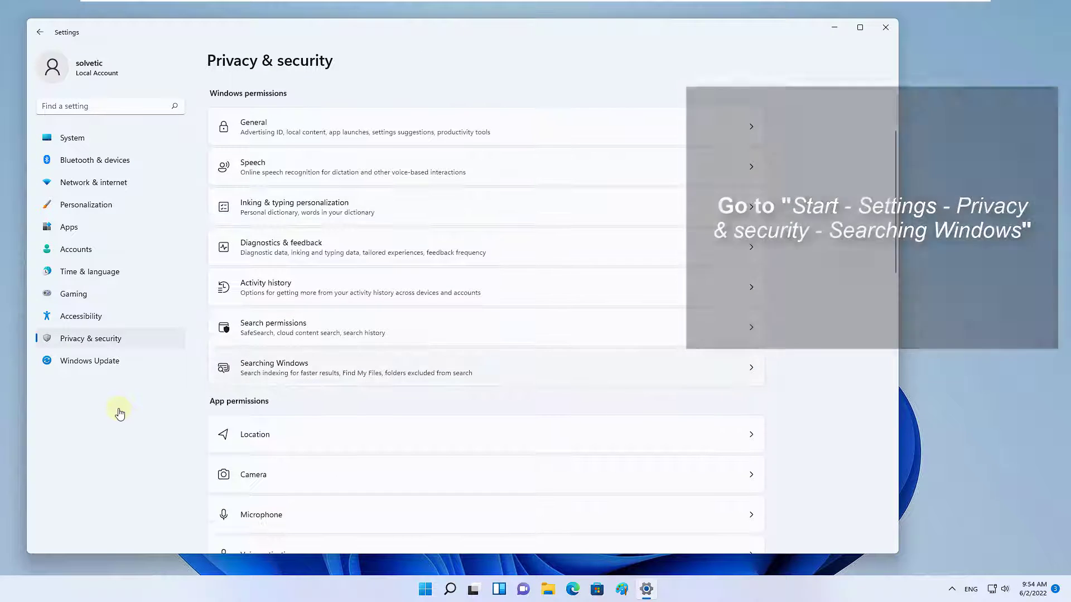
click(273, 368)
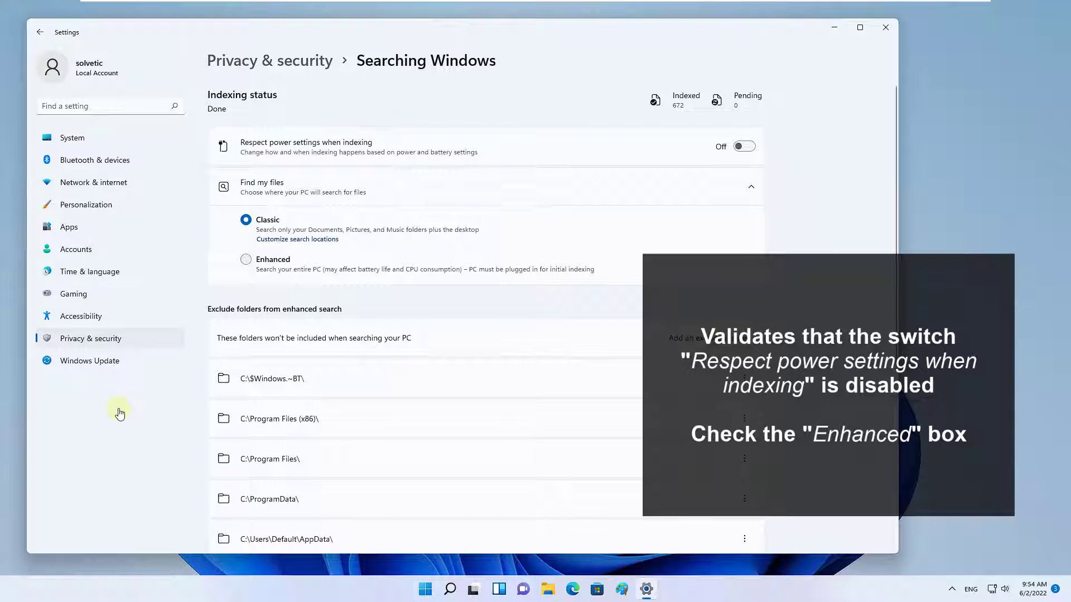
Step: Set Find my files to Enhanced and look over the folders excluded from enhanced search
click(246, 260)
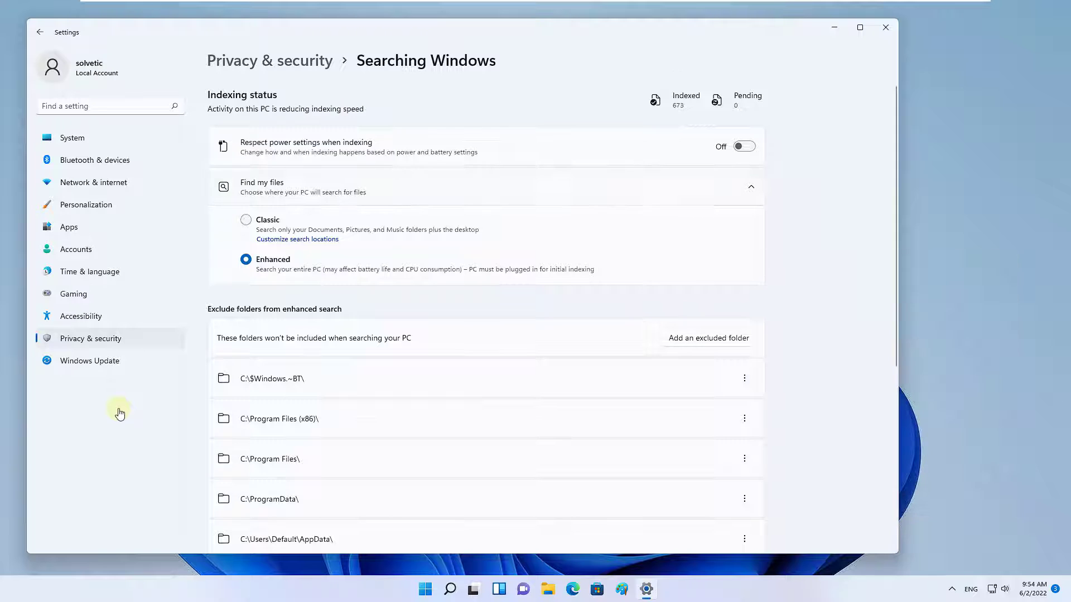
scroll(120, 413, down, 5)
scroll(120, 412, up, 5)
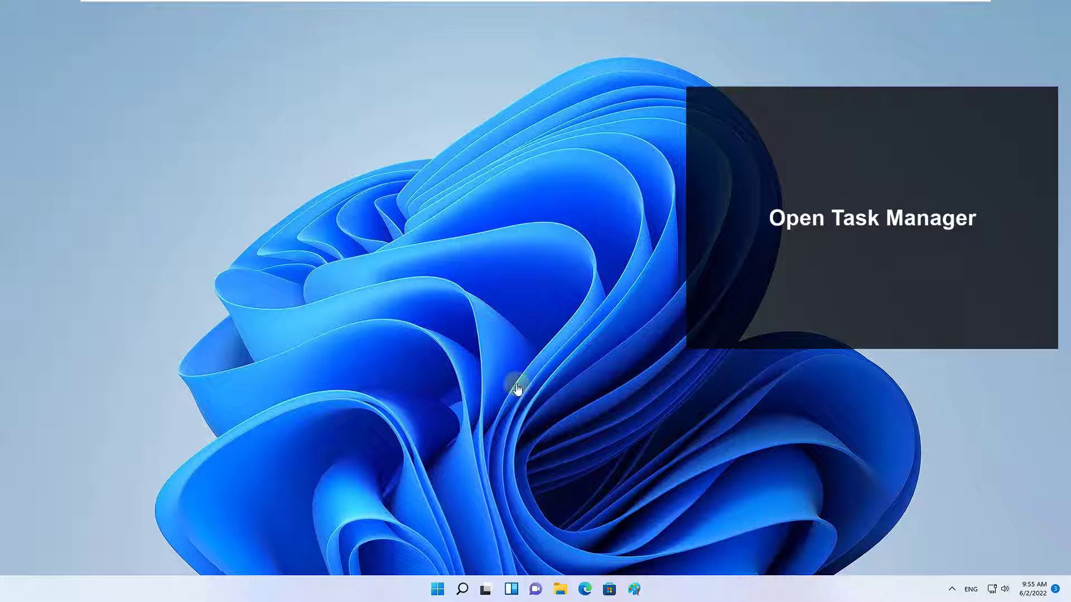
Step: End the Microsoft Windows Search Indexer process in Task Manager and close Task Manager
key(super+x)
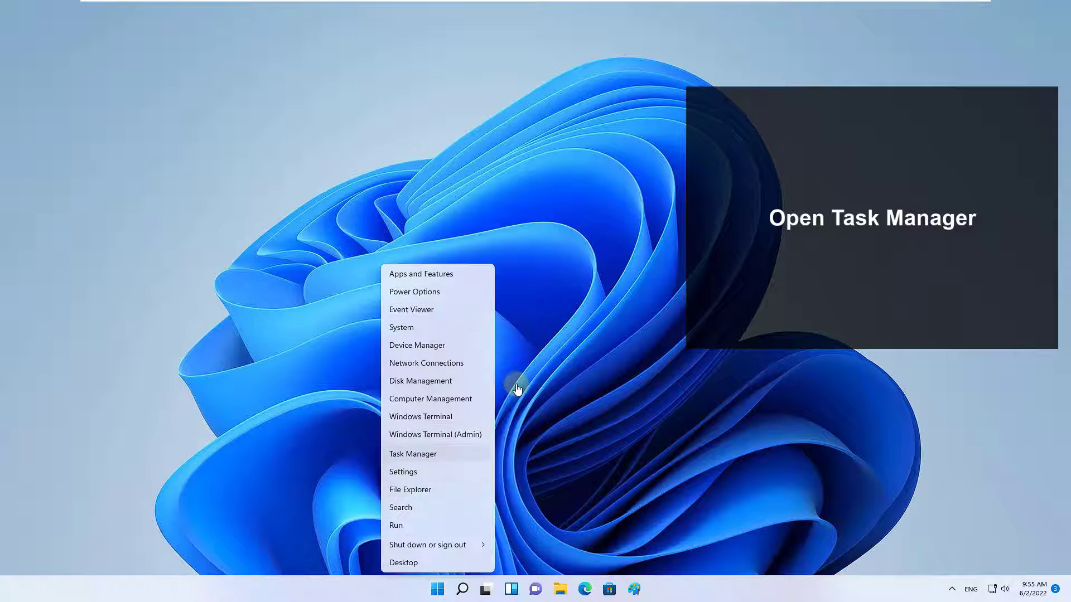
key(Return)
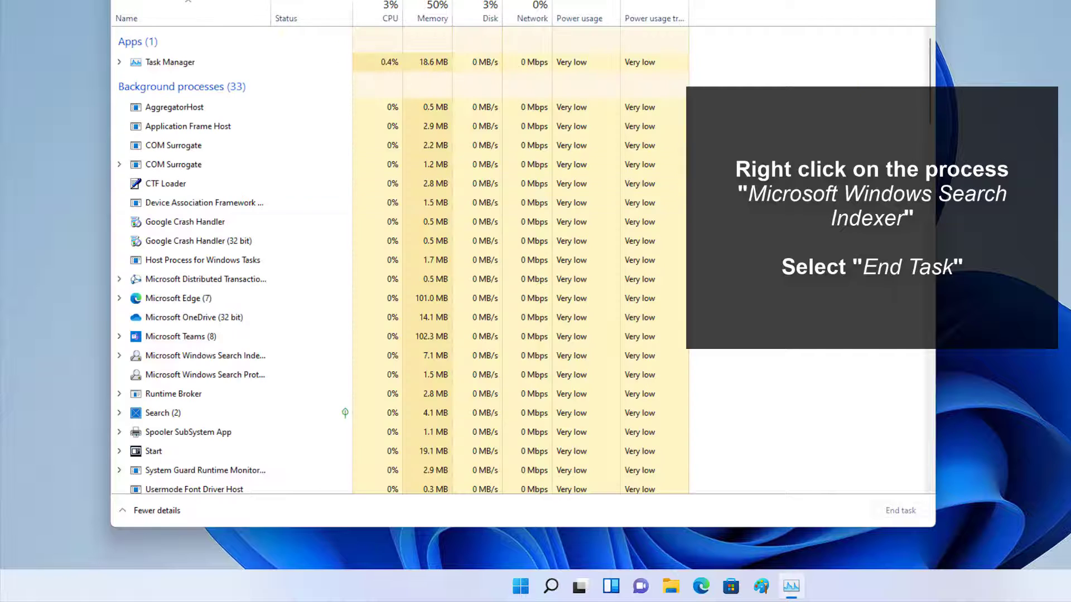
right_click(216, 356)
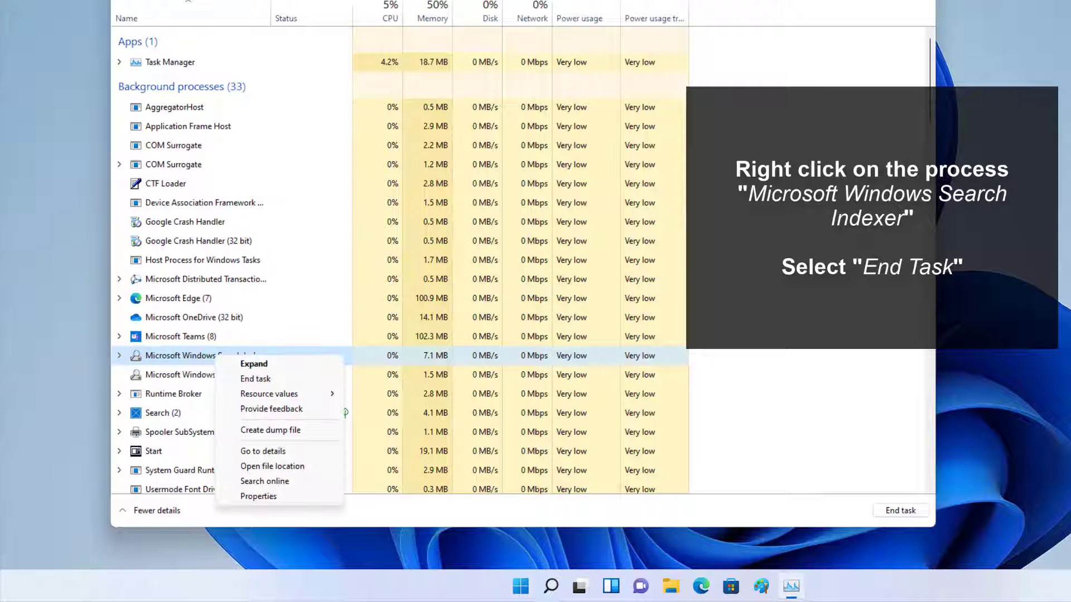
click(256, 379)
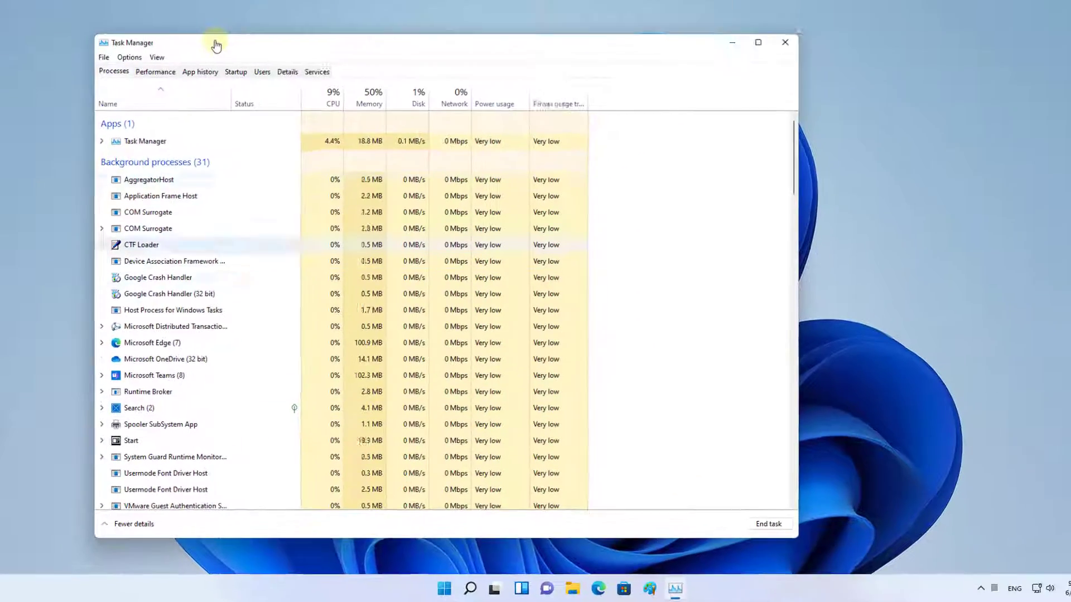
click(751, 66)
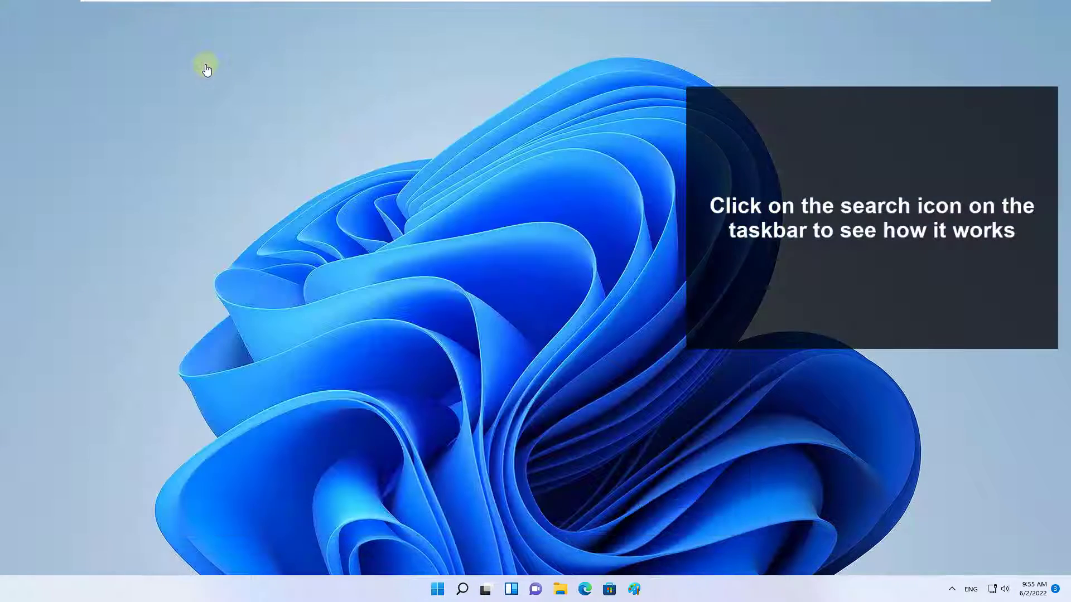
Step: Open Windows search to check that it works, and close it
key(super+s)
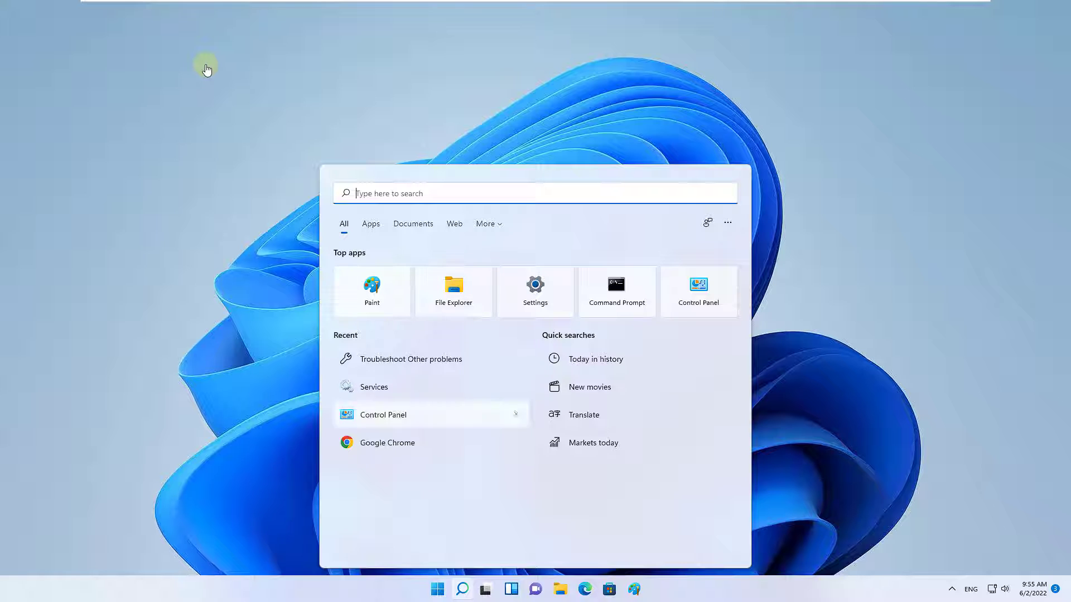
key(Escape)
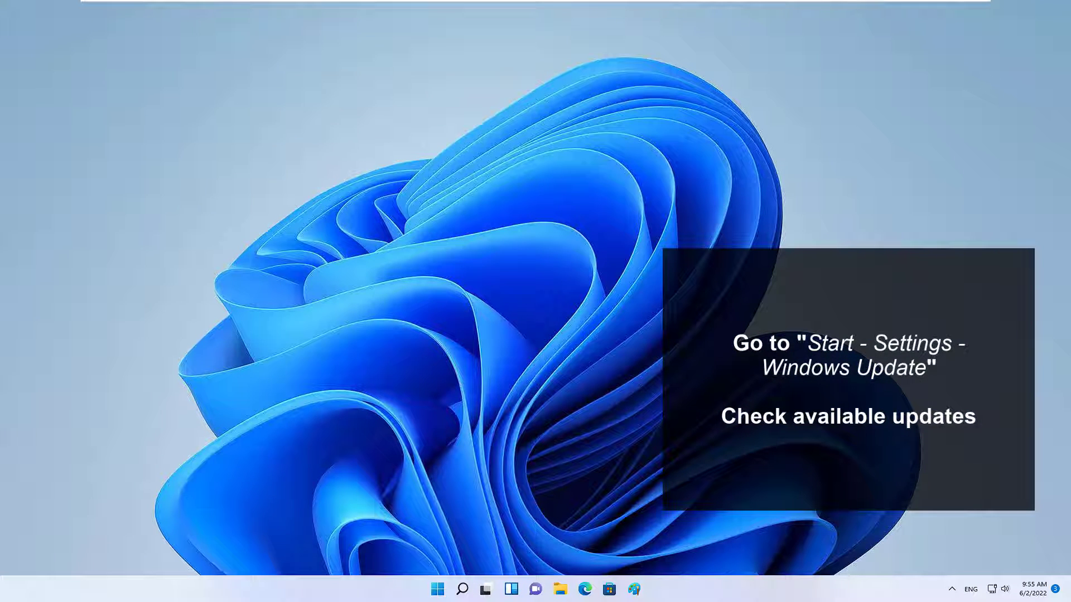
Step: Check the available updates on the Windows Update page of Settings and close Settings
key(super)
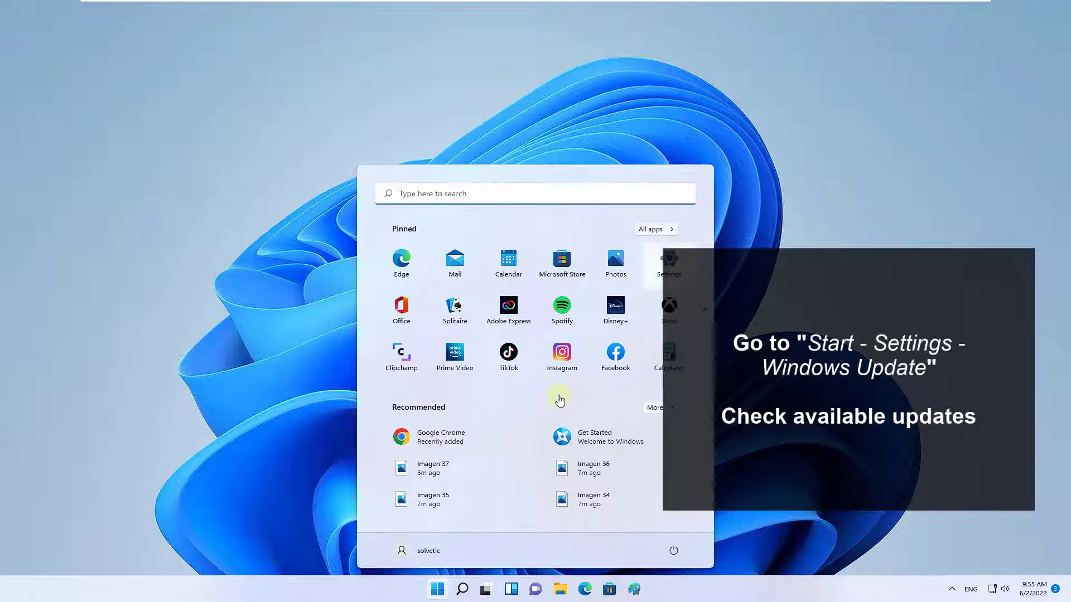
key(Return)
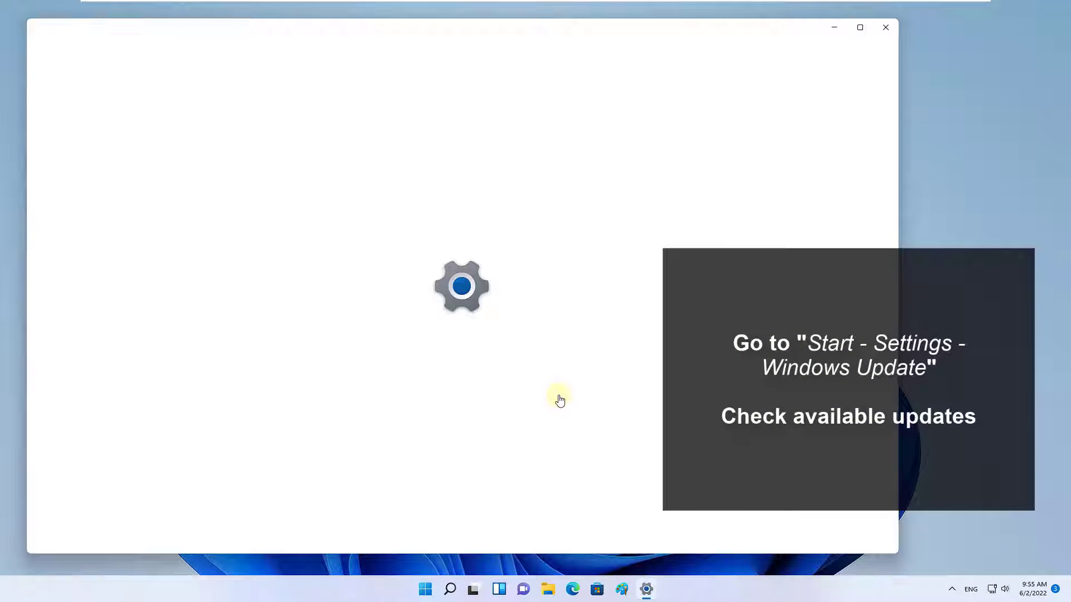
key(Return)
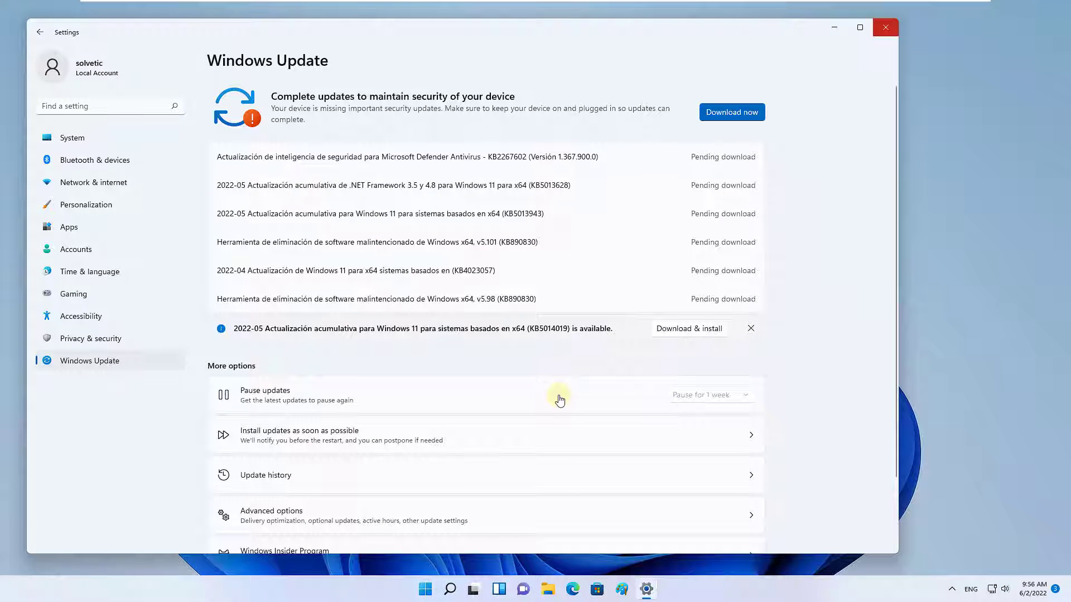
key(alt+F4)
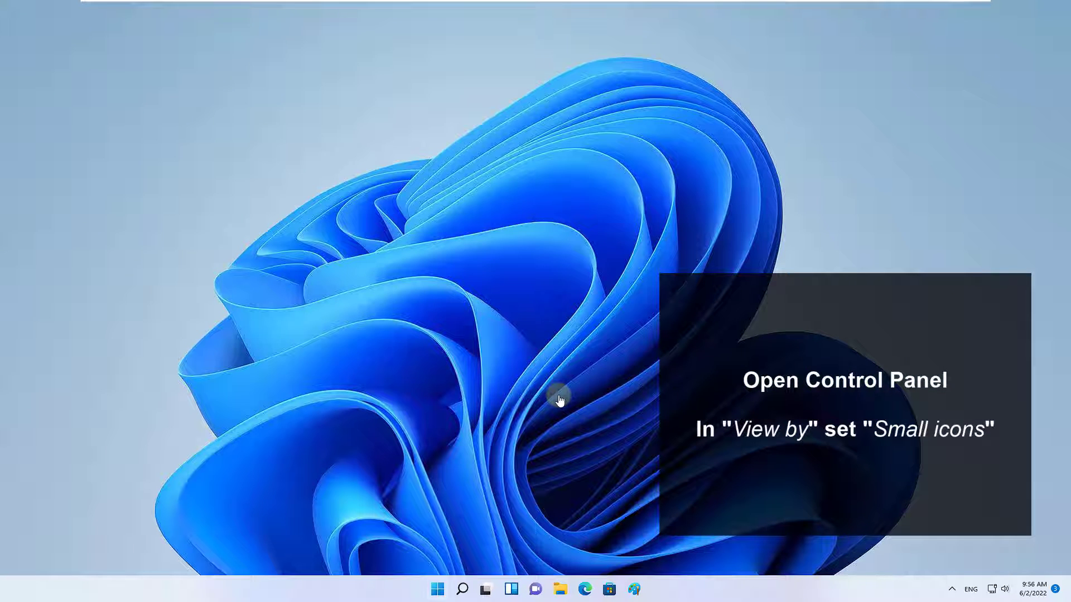
Step: Find the Control Panel by searching for "control" and open its Indexing Options
key(super)
text(cntrol)
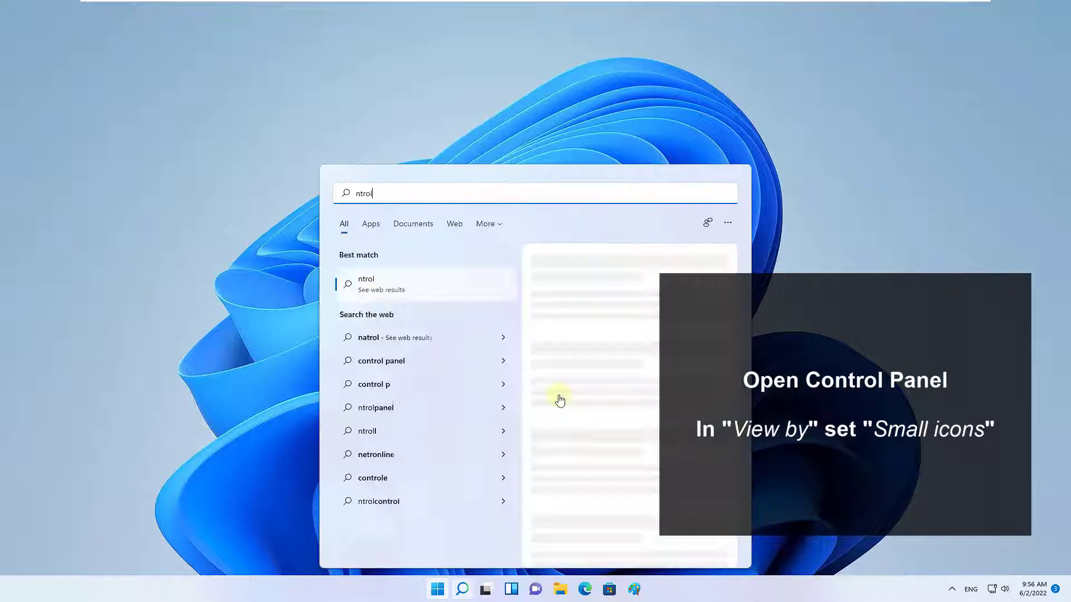
text(co)
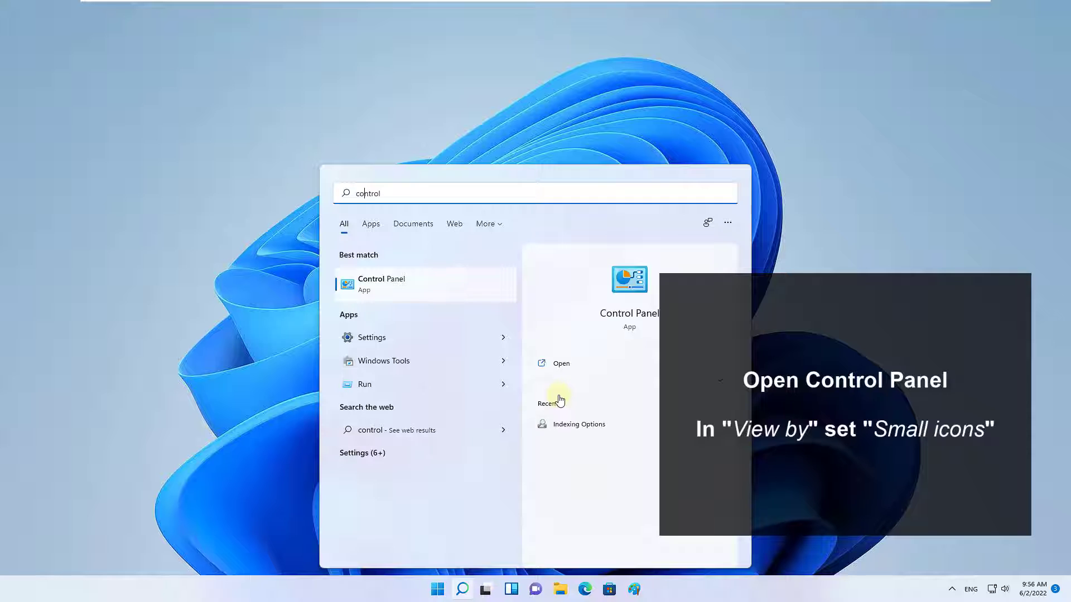
key(Return)
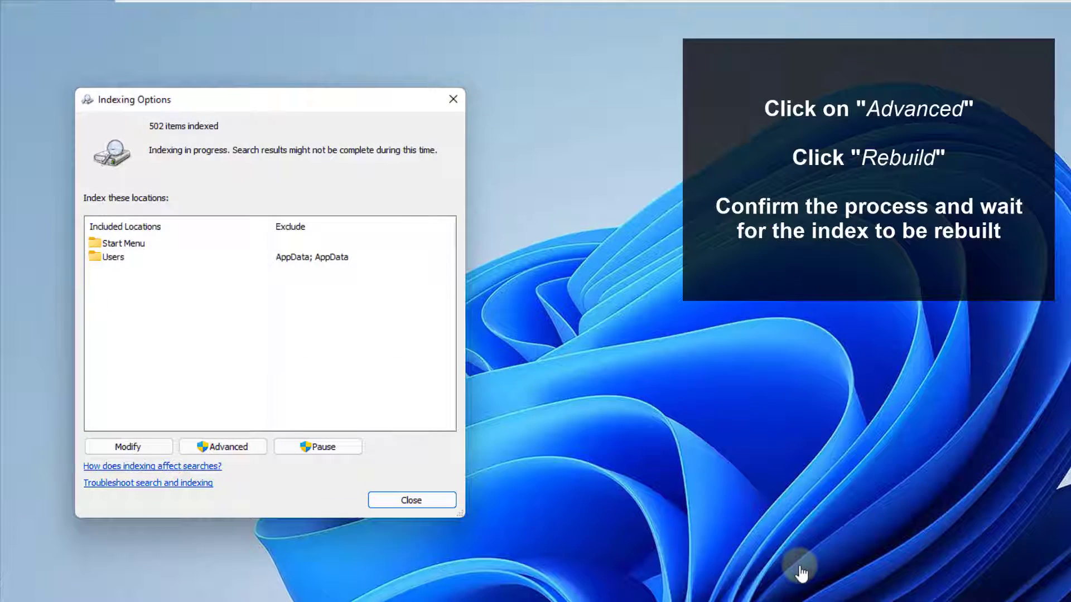
Step: Delete and rebuild the search index from the advanced indexing options, and close Indexing Options
key(Return)
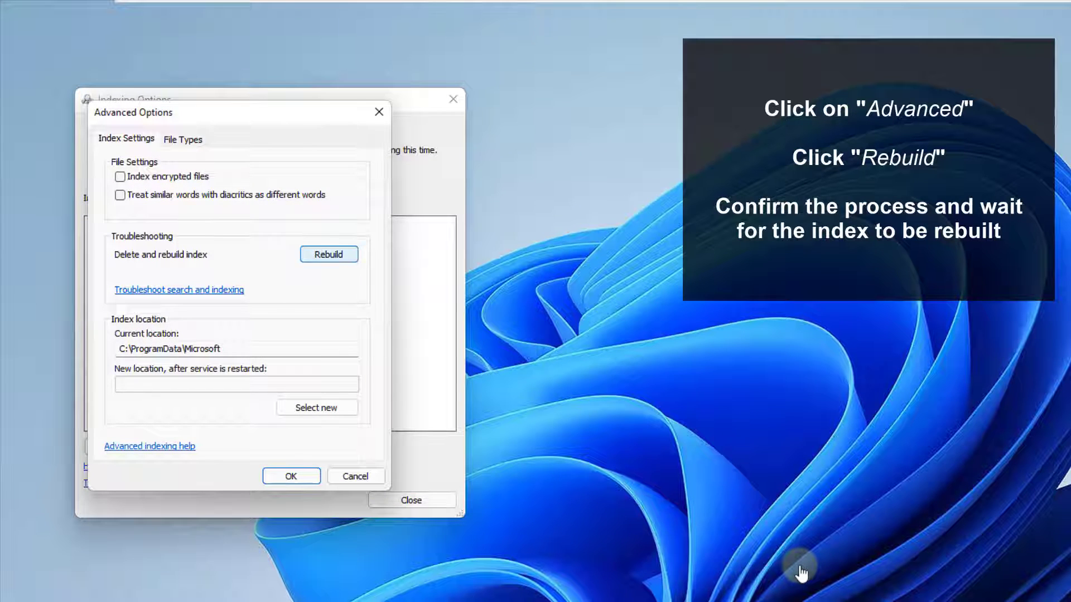
key(Return)
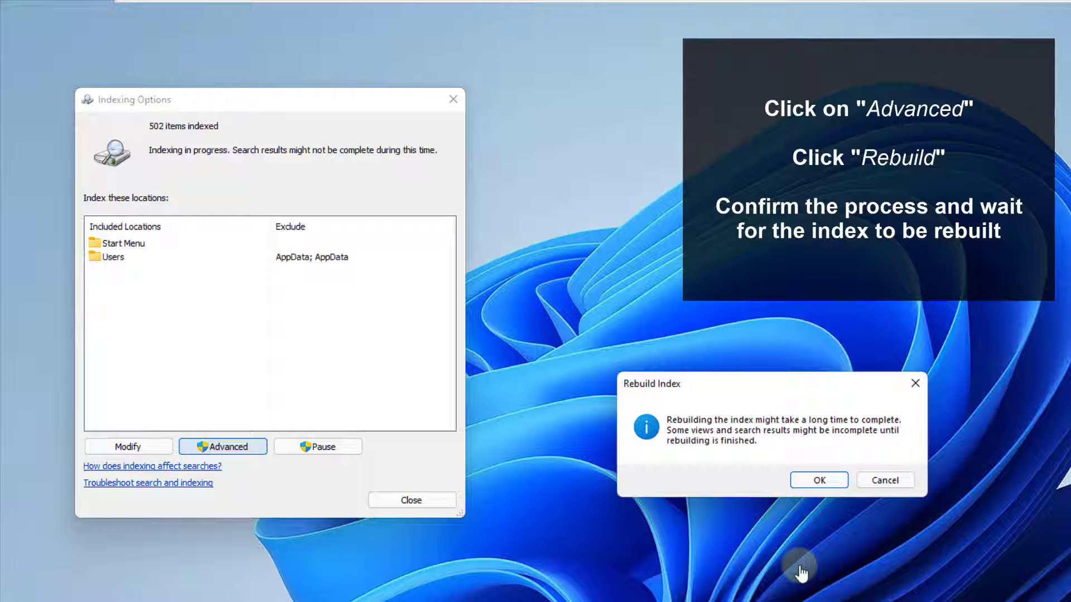
key(Return)
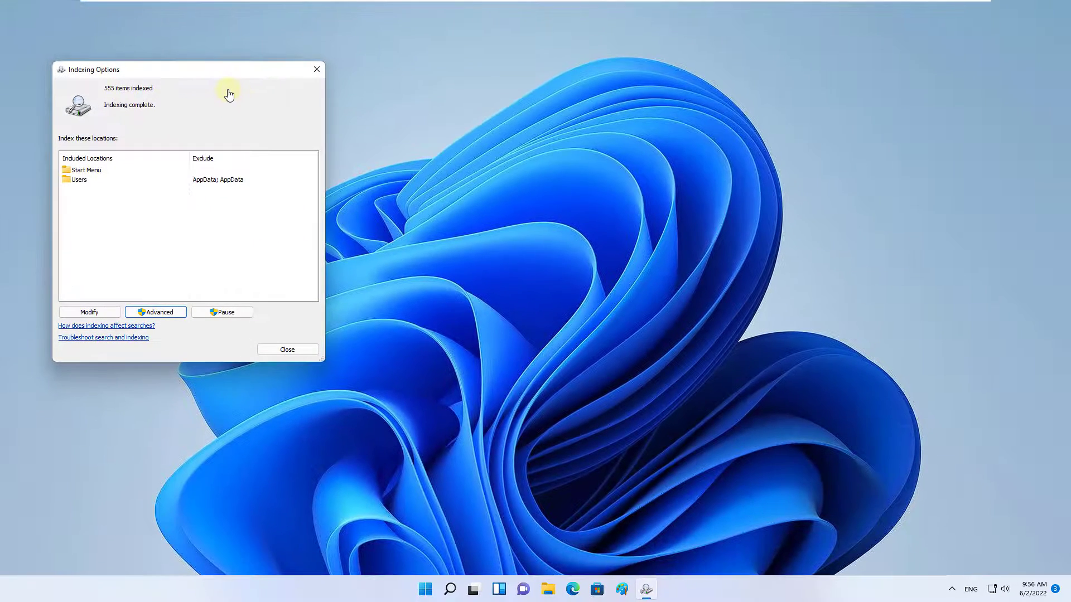
key(Escape)
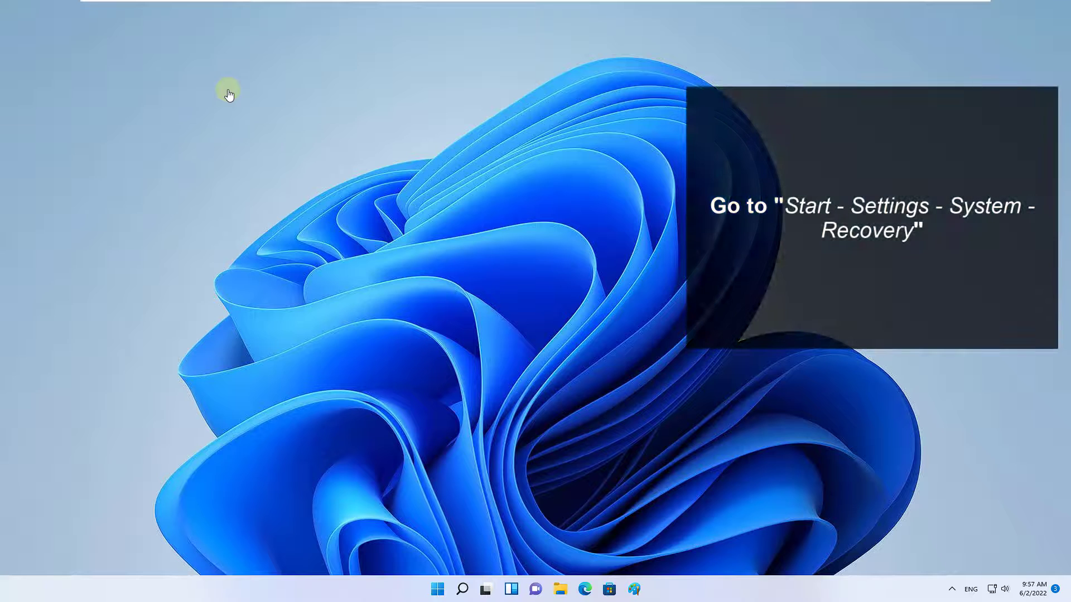
Step: Open the Recovery page of the System settings and bring up the Reset this PC wizard
key(super)
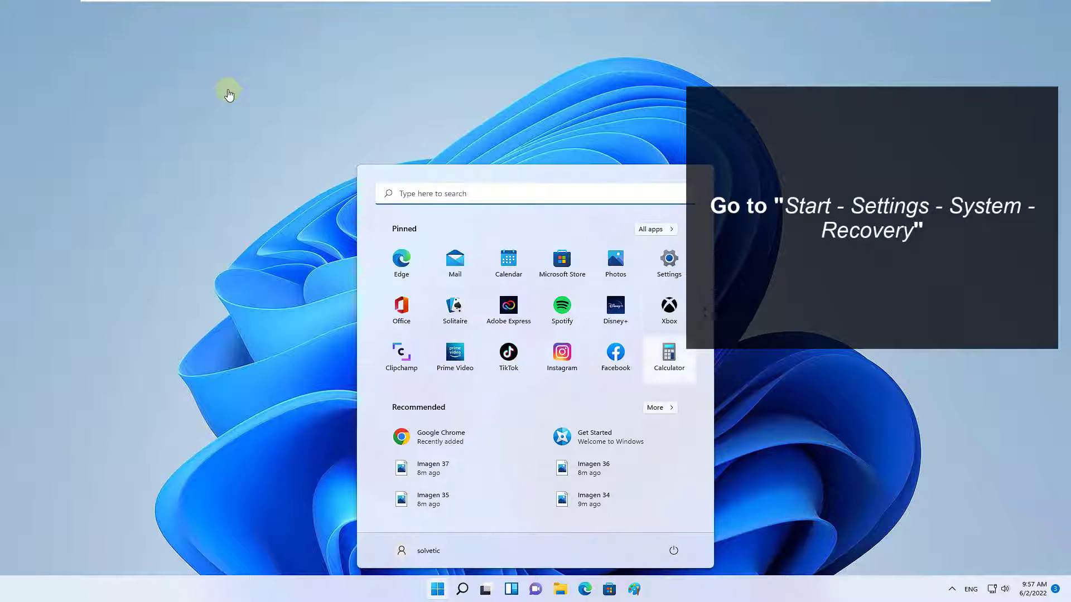
key(super+i)
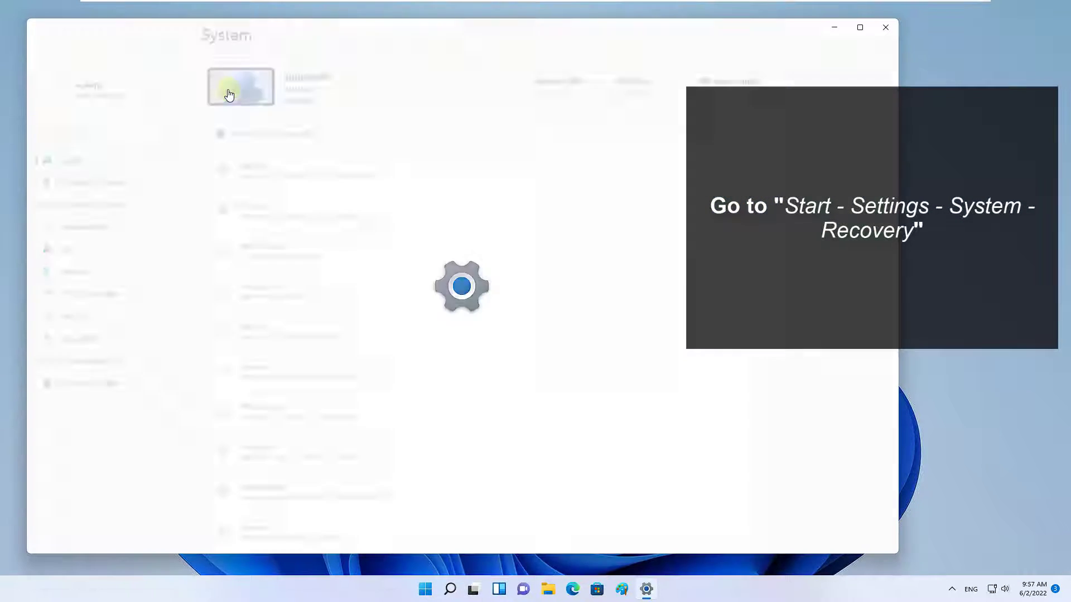
scroll(229, 95, down, 3)
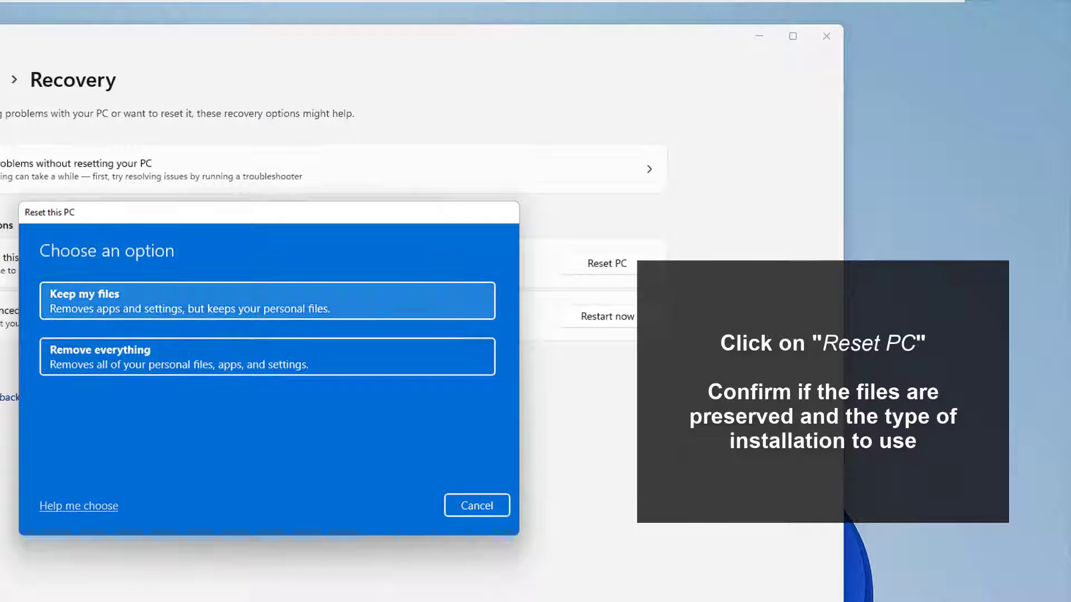
Step: Go through the Reset this PC wizard, choosing to keep personal files and reinstall Windows from this device
key(Return)
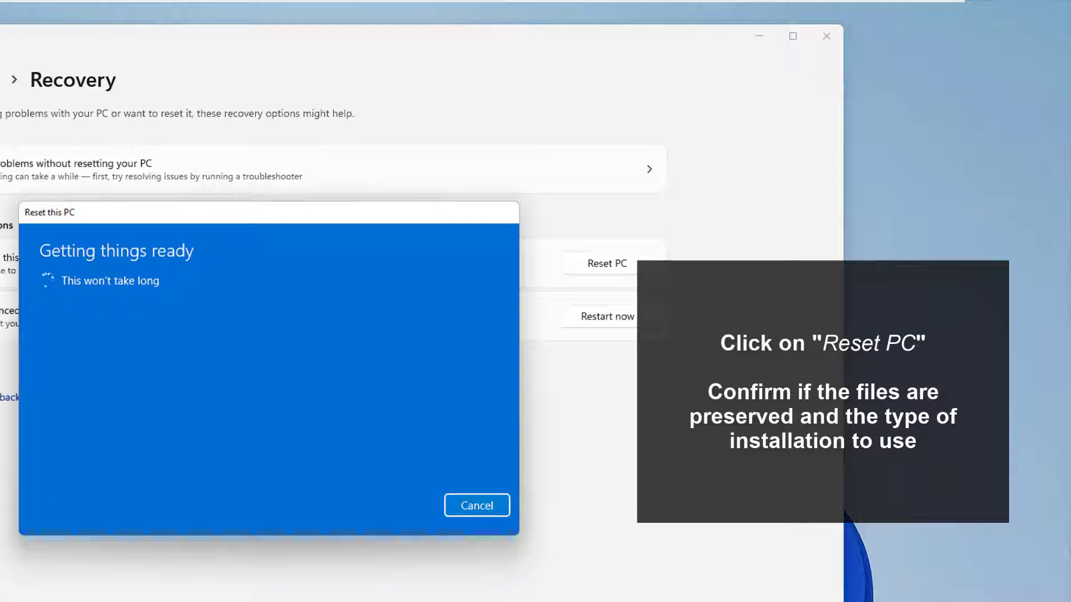
key(Down)
key(Return)
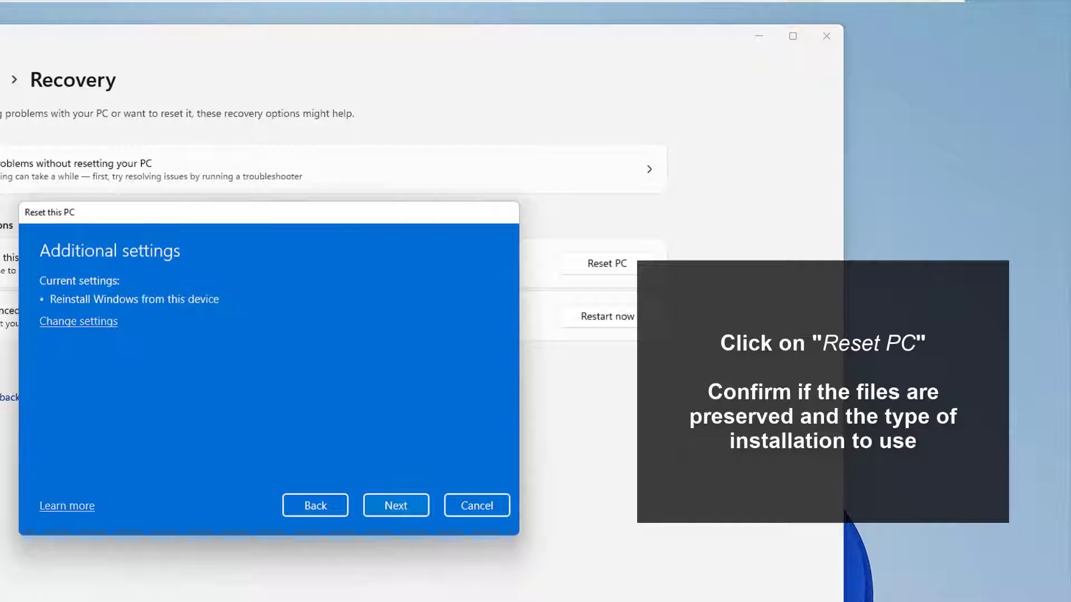
key(Return)
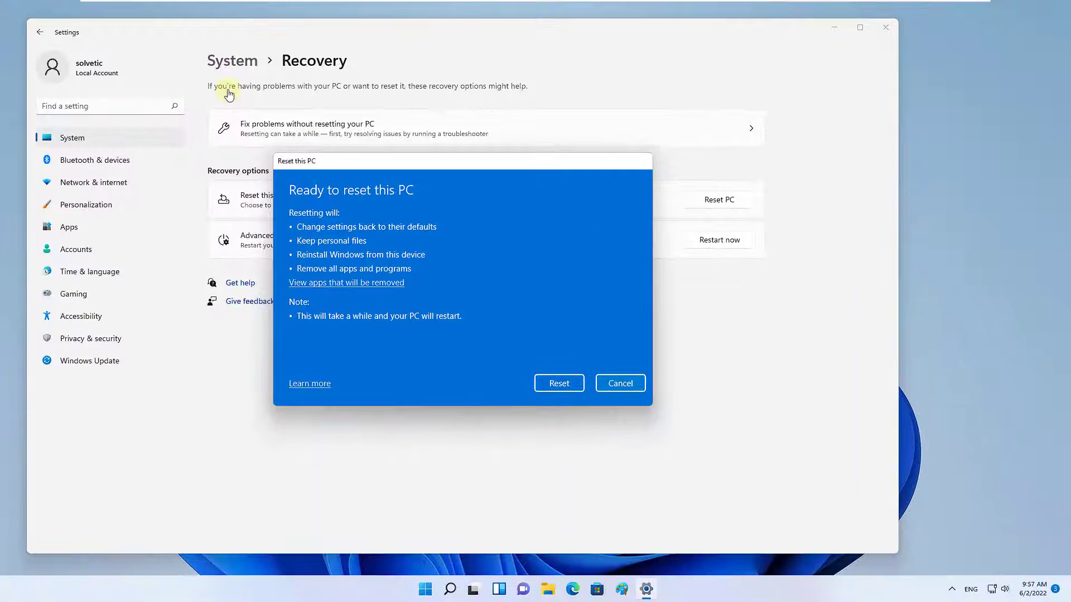
click(551, 384)
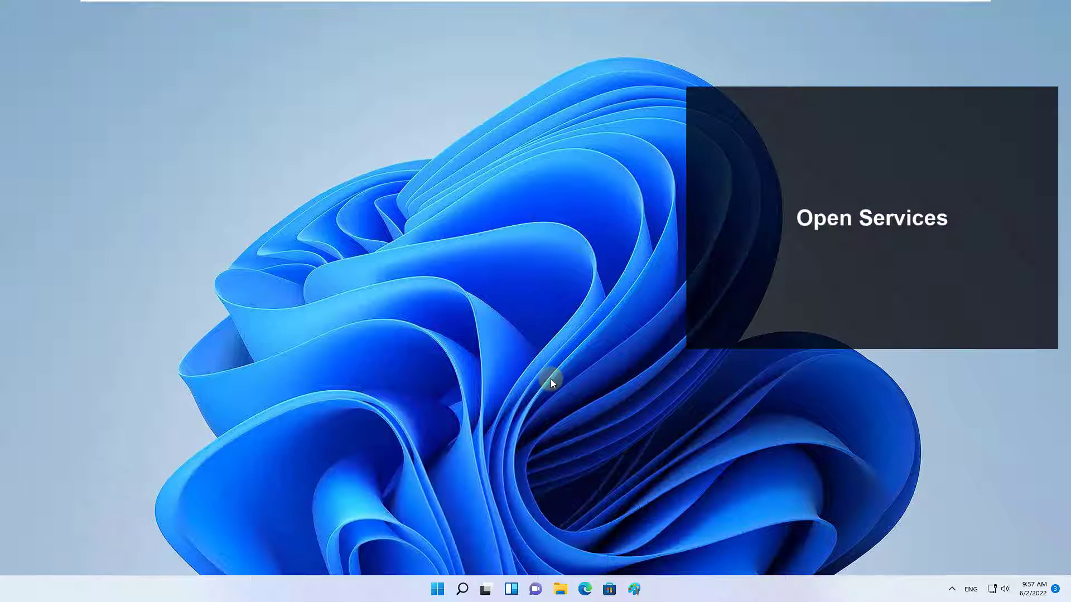
Step: Search for "services" and open the Services app
key(super)
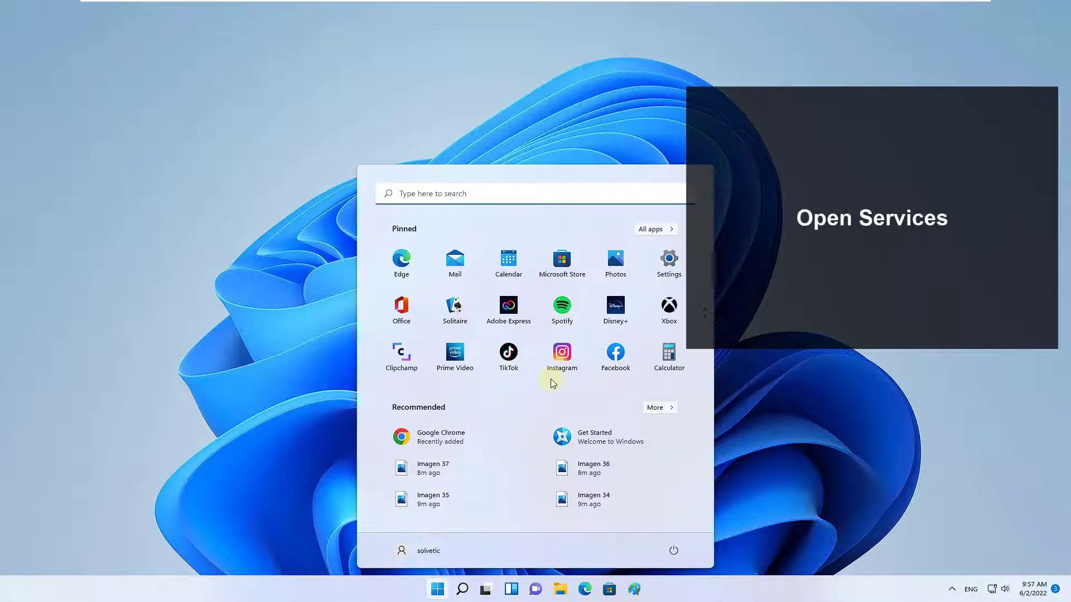
text(ser)
text(vicios)
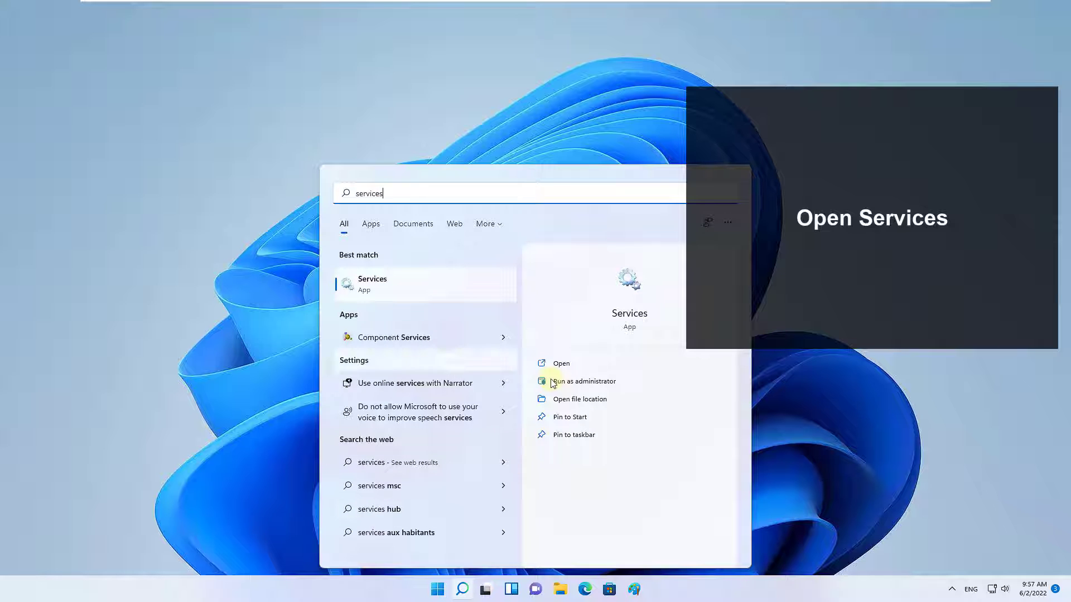
click(583, 382)
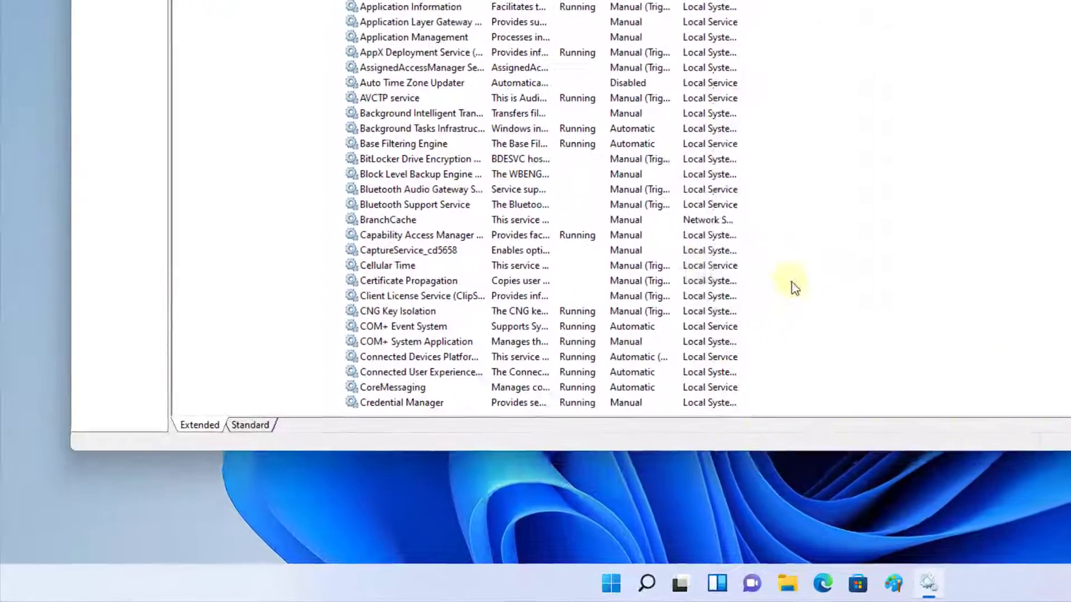
Step: Locate the Windows Search service and check its startup type and service status in its properties
scroll(793, 283, down, 20)
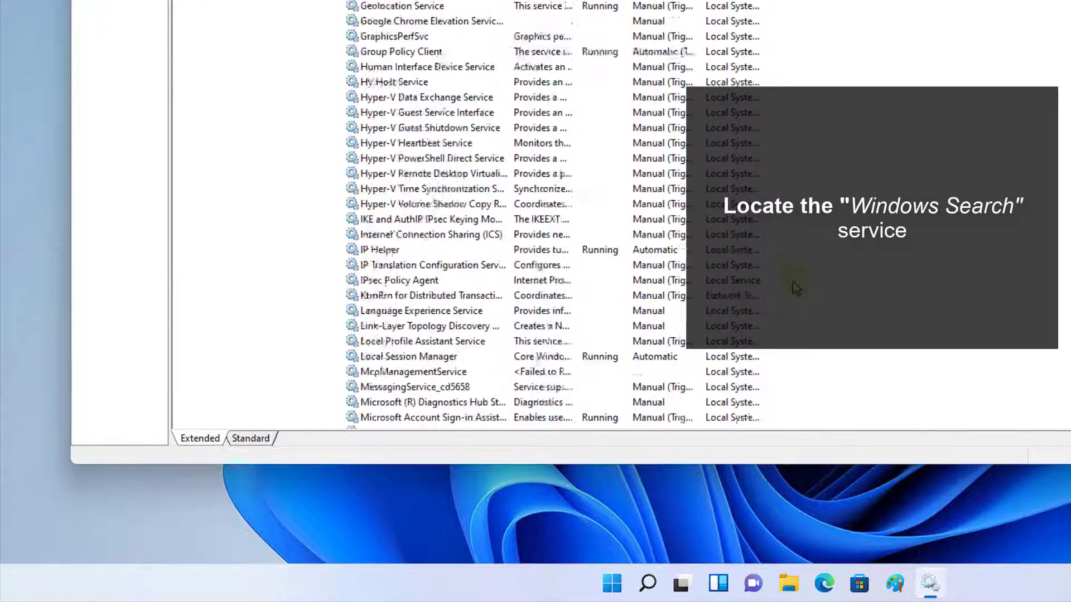
scroll(796, 288, down, 20)
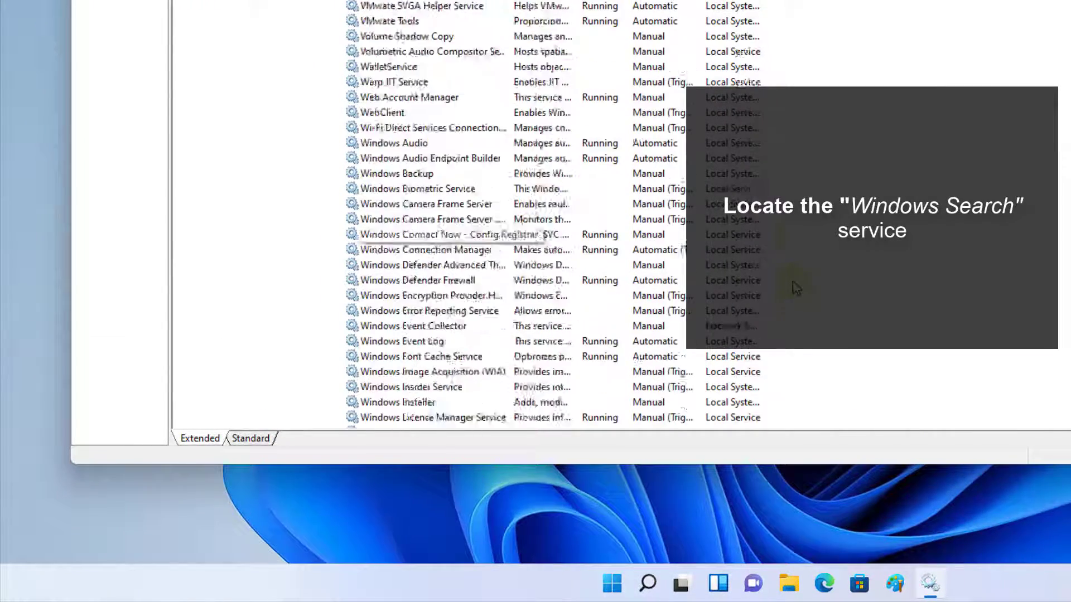
text(windows search)
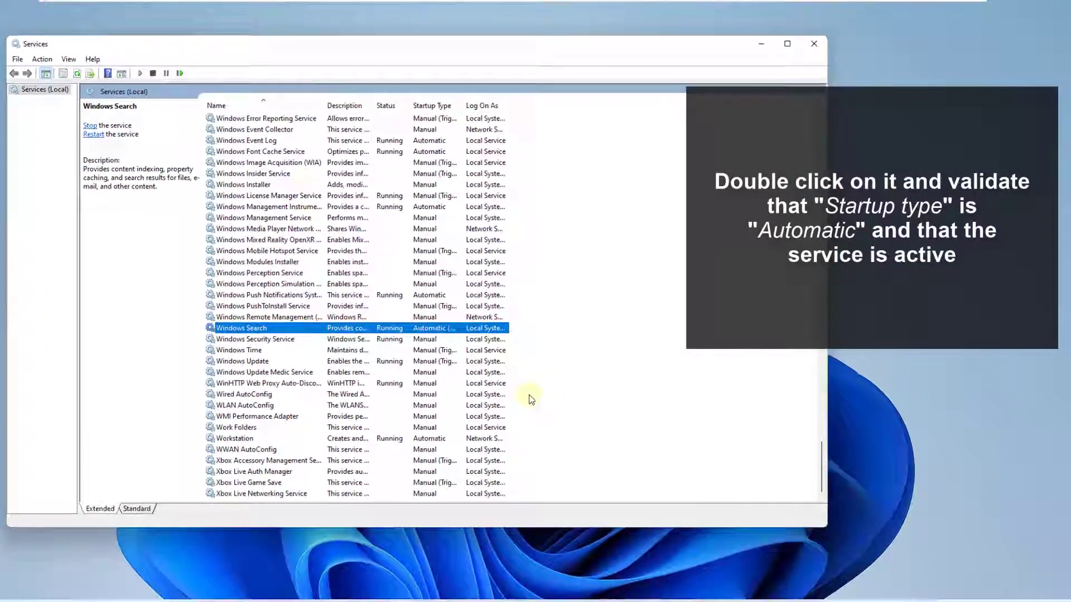
key(Return)
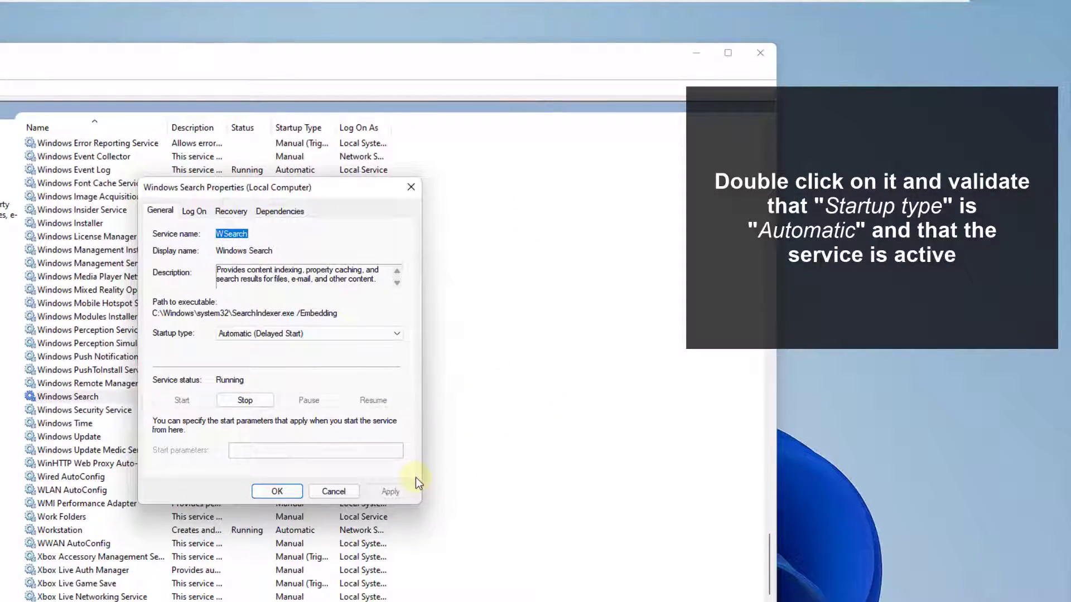
key(Escape)
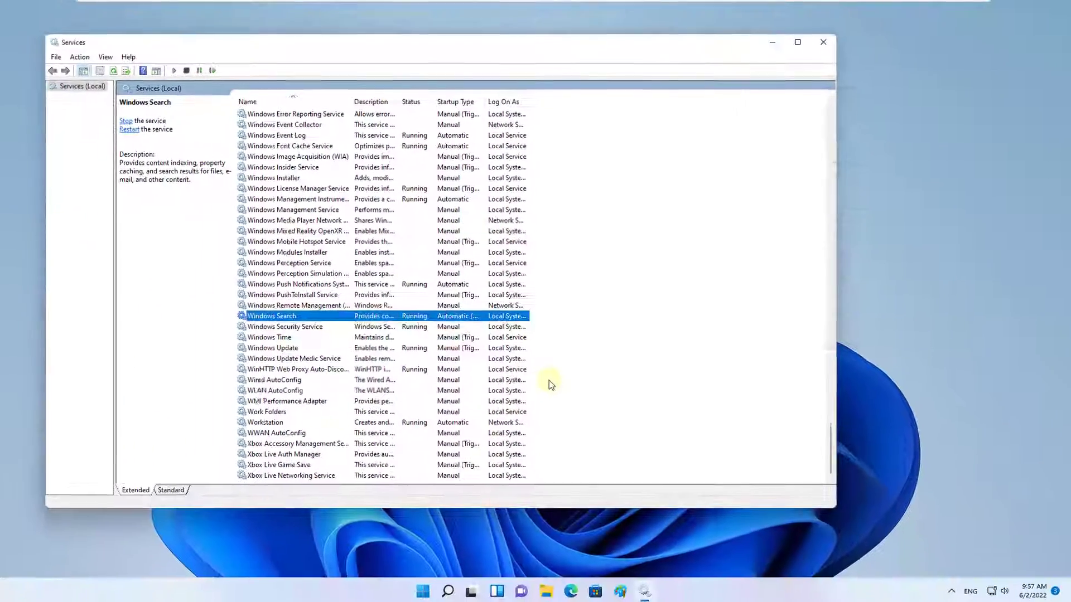
Step: Restart the Windows Search service and close the Services window
key(shift+F10)
key(Down)
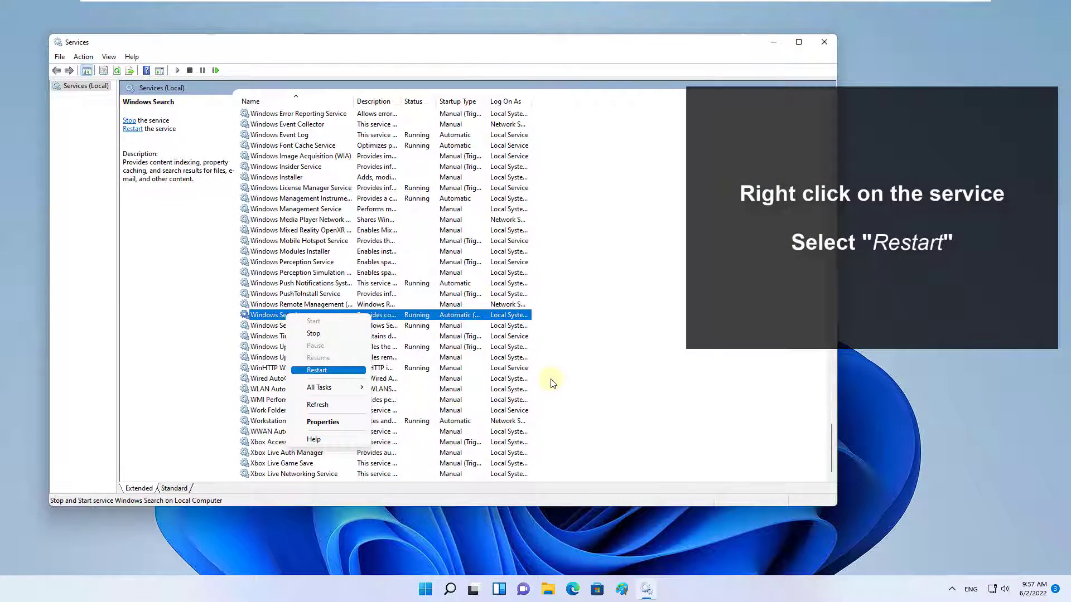
key(Return)
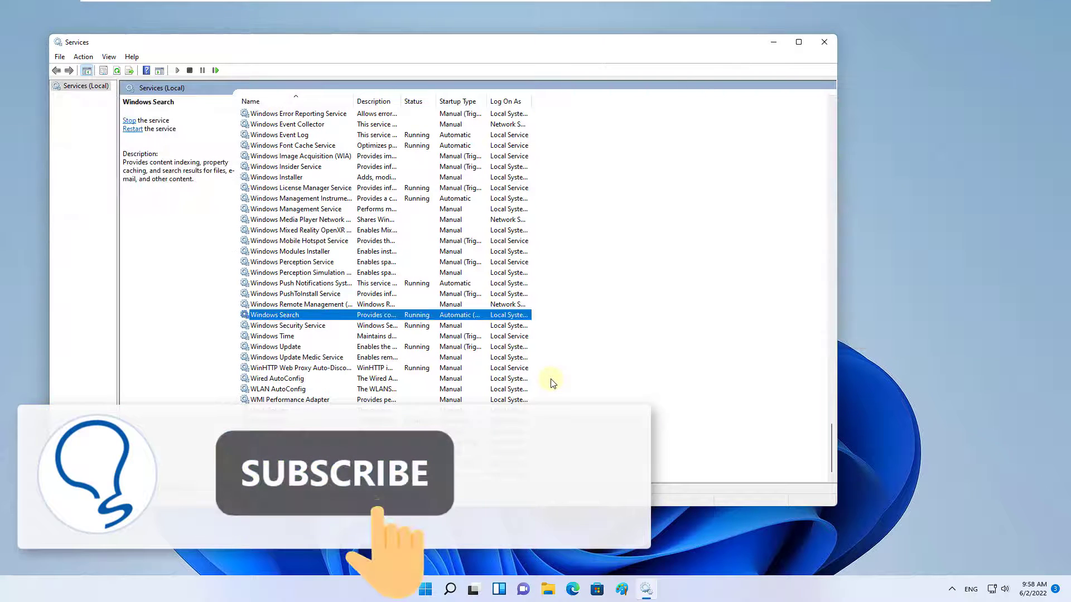
key(alt+F4)
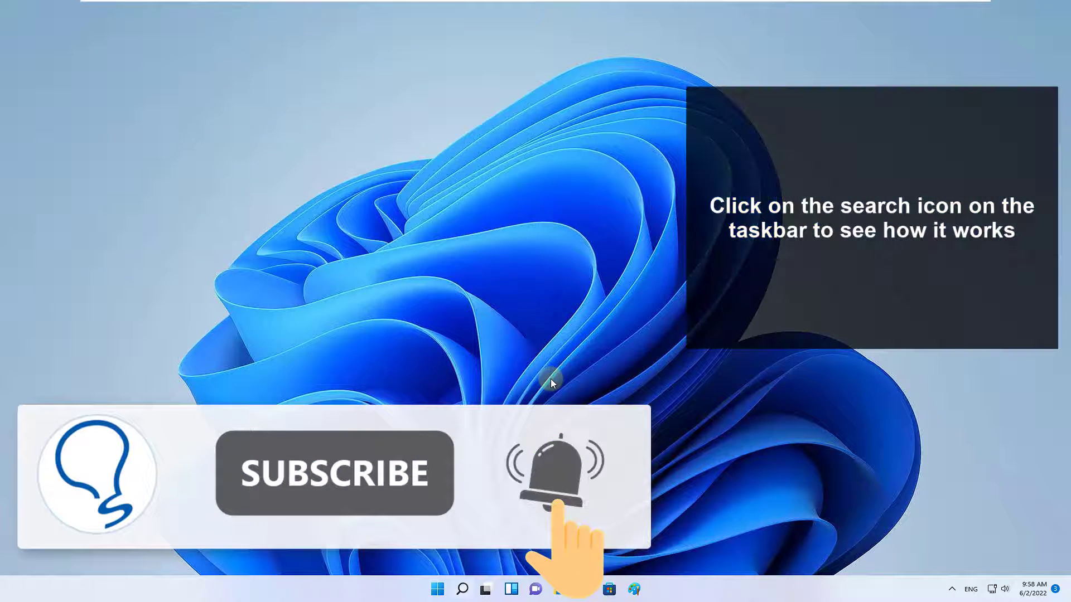
Step: Bring up Windows search from the desktop to check that it works, and dismiss it
key(super+s)
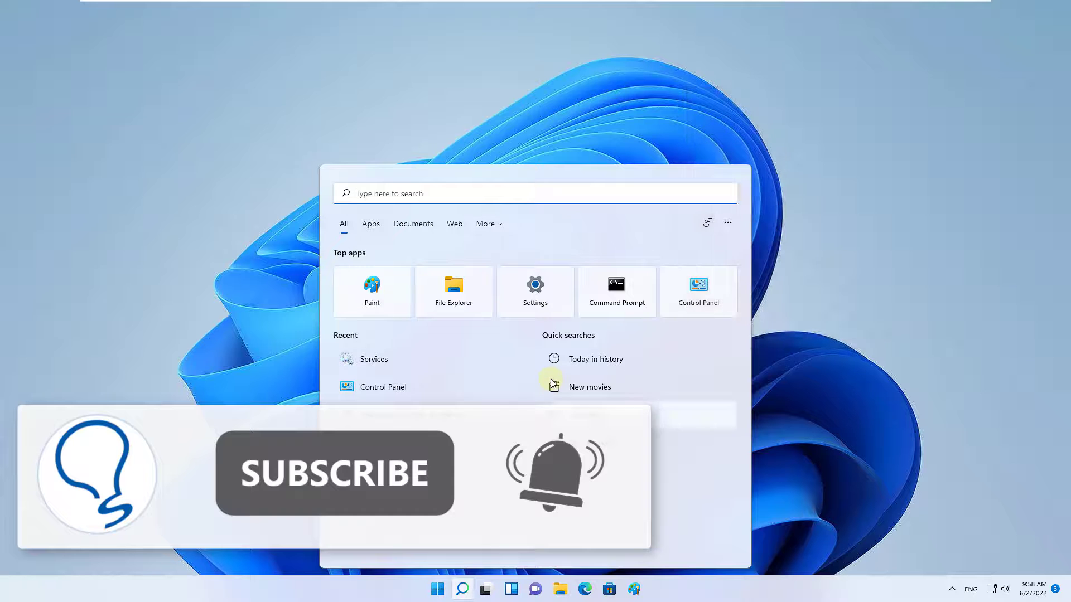
click(552, 383)
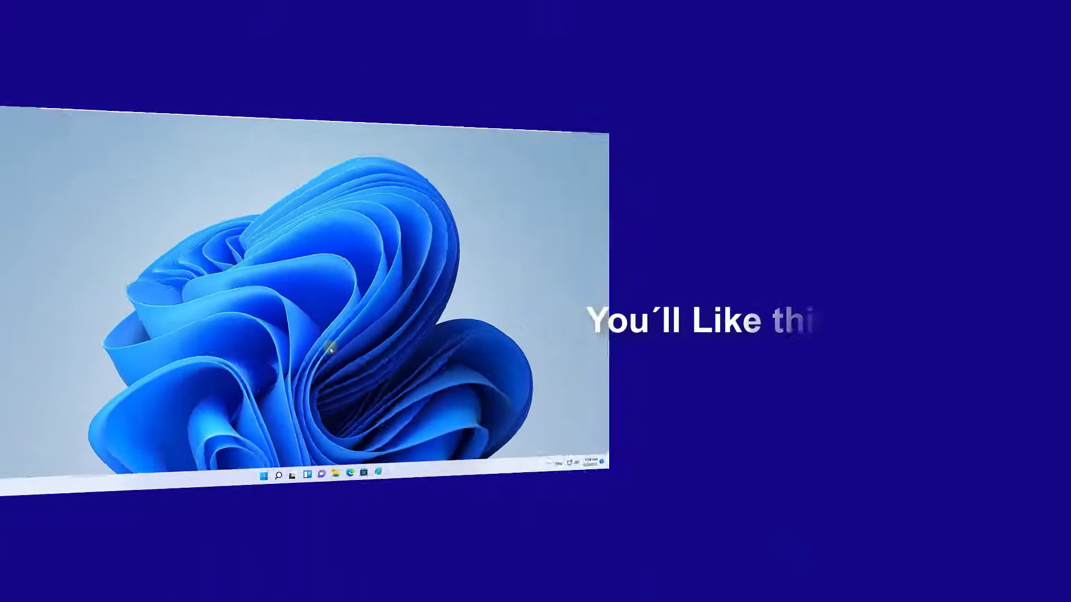